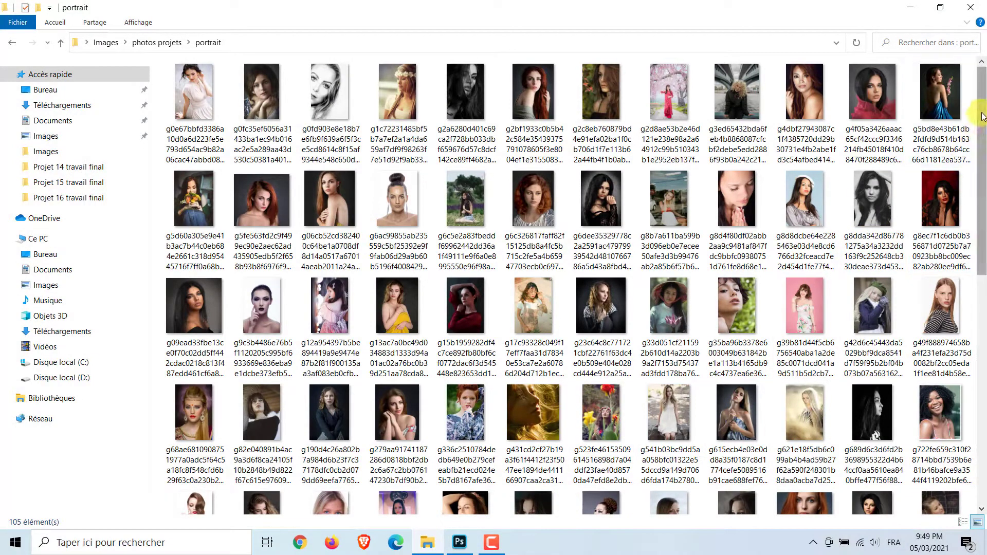
- Search Google for the Pix-Zip website
{"action": "left_click_drag", "start_coordinate": [982, 117], "coordinate": [984, 362]}
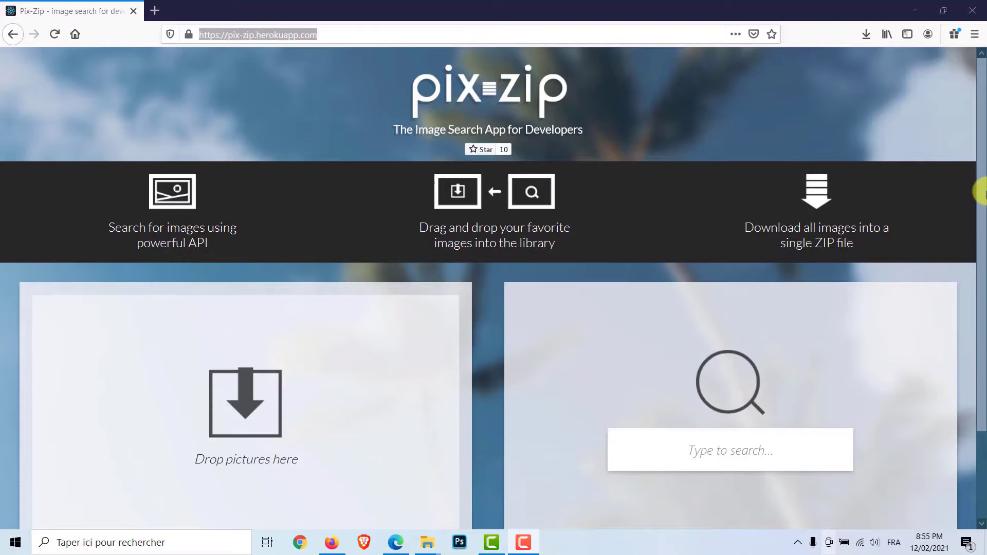
{"action": "type", "text": "pix-zip"}
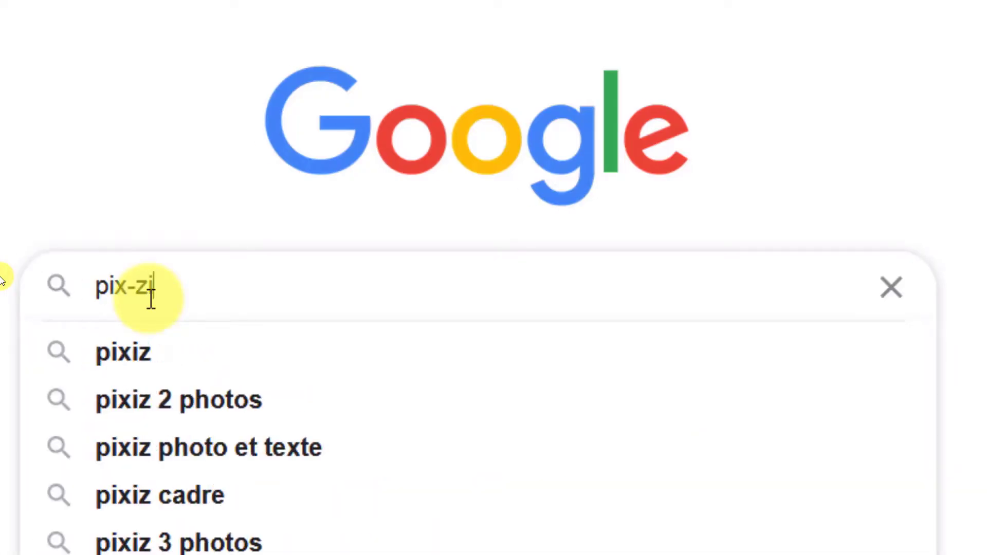
{"action": "key", "text": "Return"}
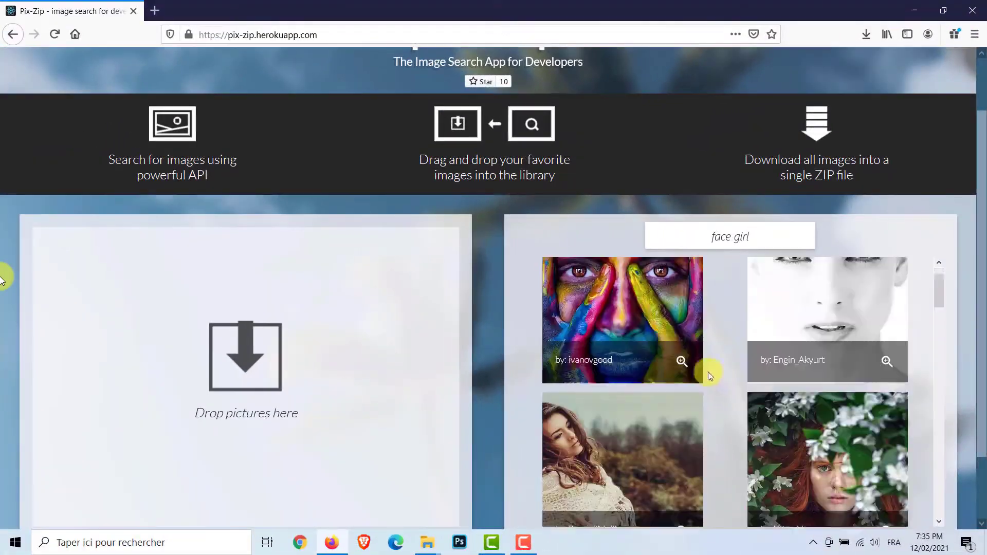
- Drag the 'face girl' photos into the Pix-Zip library and download them as one ZIP
{"action": "left_click_drag", "start_coordinate": [622, 319], "coordinate": [87, 282]}
{"action": "left_click_drag", "start_coordinate": [827, 308], "coordinate": [193, 283]}
{"action": "left_click_drag", "start_coordinate": [622, 437], "coordinate": [298, 283]}
{"action": "left_click_drag", "start_coordinate": [827, 436], "coordinate": [403, 283]}
{"action": "scroll", "coordinate": [723, 385], "scroll_direction": "down", "scroll_amount": 3}
{"action": "left_click_drag", "start_coordinate": [622, 411], "coordinate": [88, 390]}
{"action": "left_click_drag", "start_coordinate": [689, 414], "coordinate": [403, 391]}
{"action": "left_click_drag", "start_coordinate": [632, 391], "coordinate": [247, 334]}
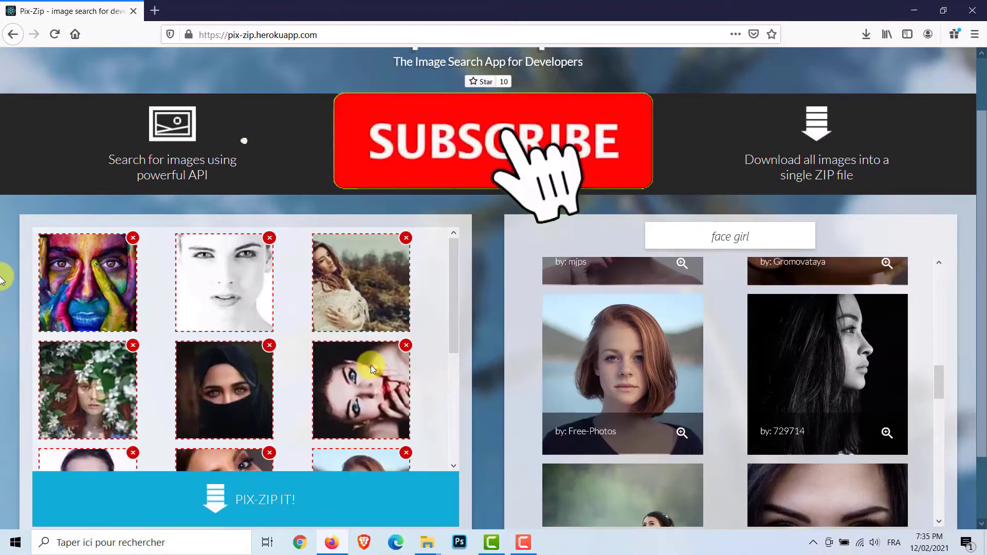
{"action": "scroll", "coordinate": [725, 391], "scroll_direction": "down", "scroll_amount": 5}
{"action": "scroll", "coordinate": [668, 391], "scroll_direction": "down", "scroll_amount": 8}
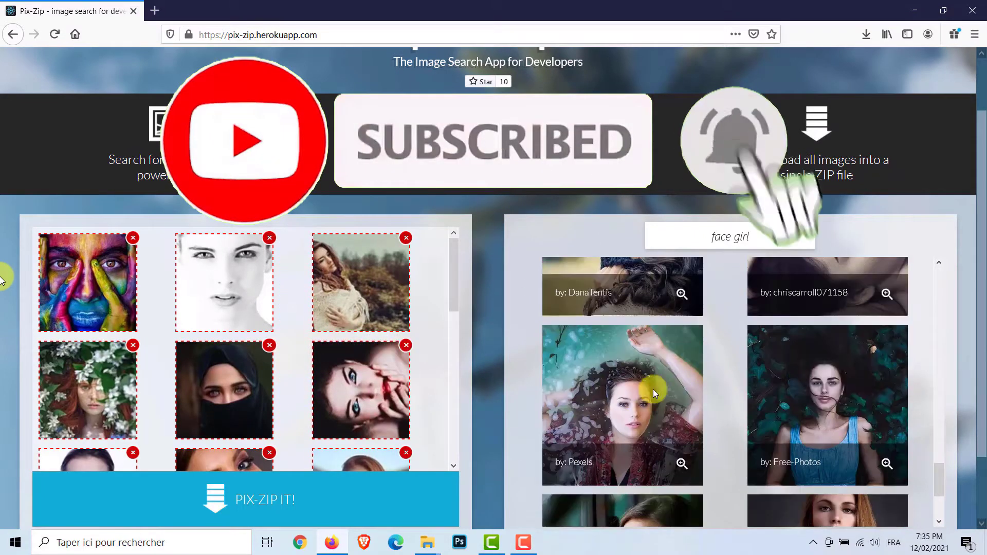
{"action": "left_click", "coordinate": [323, 499]}
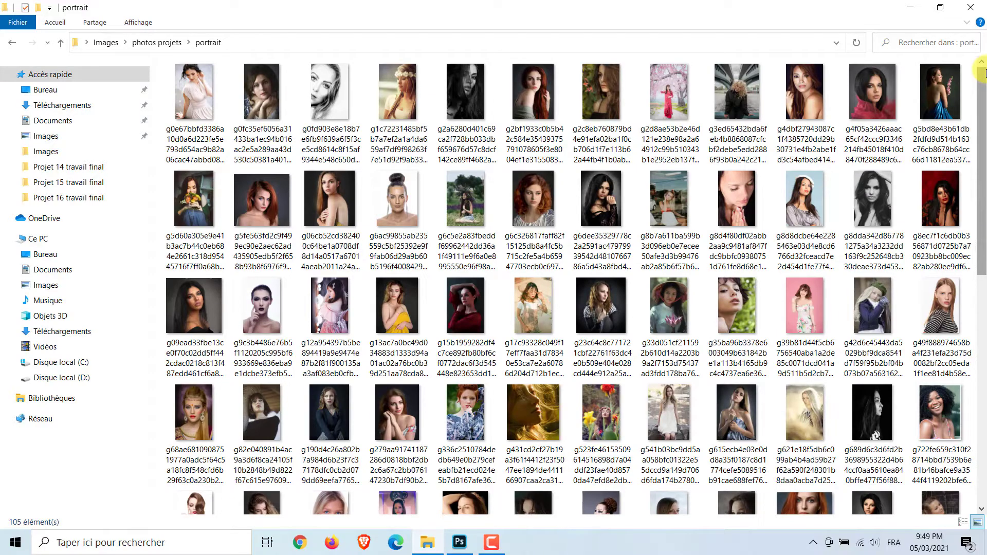
- Bring Photoshop with the couple photo forward and reach File > Automate > Contact Sheet II
{"action": "left_click", "coordinate": [460, 542]}
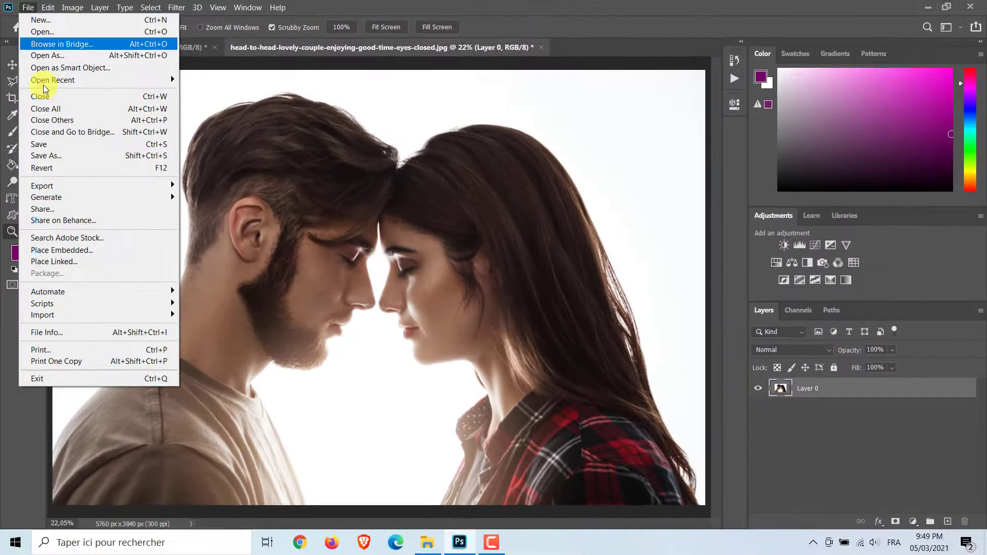
{"action": "mouse_move", "coordinate": [146, 291]}
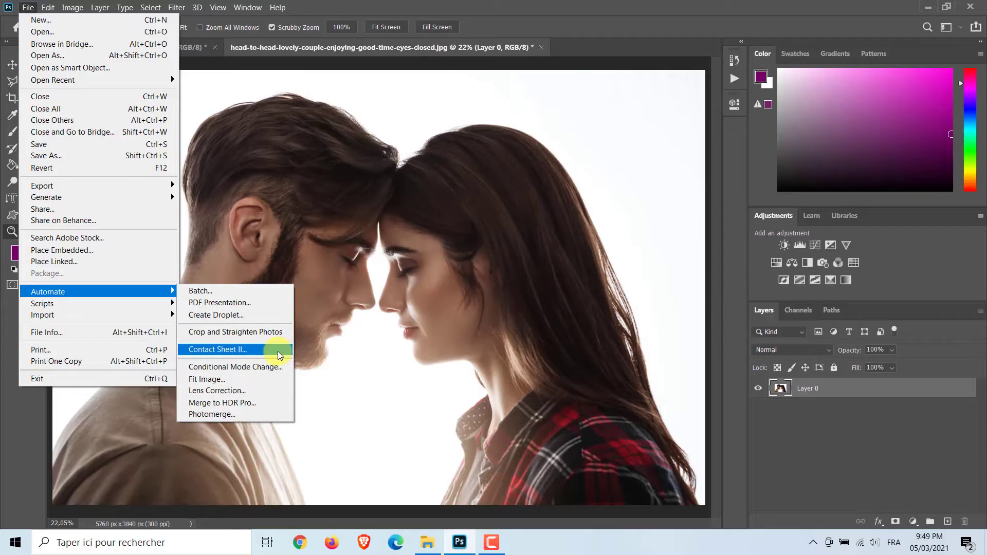
- Open Contact Sheet II and set its source folder to photos projets > portrait
{"action": "left_click", "coordinate": [655, 332]}
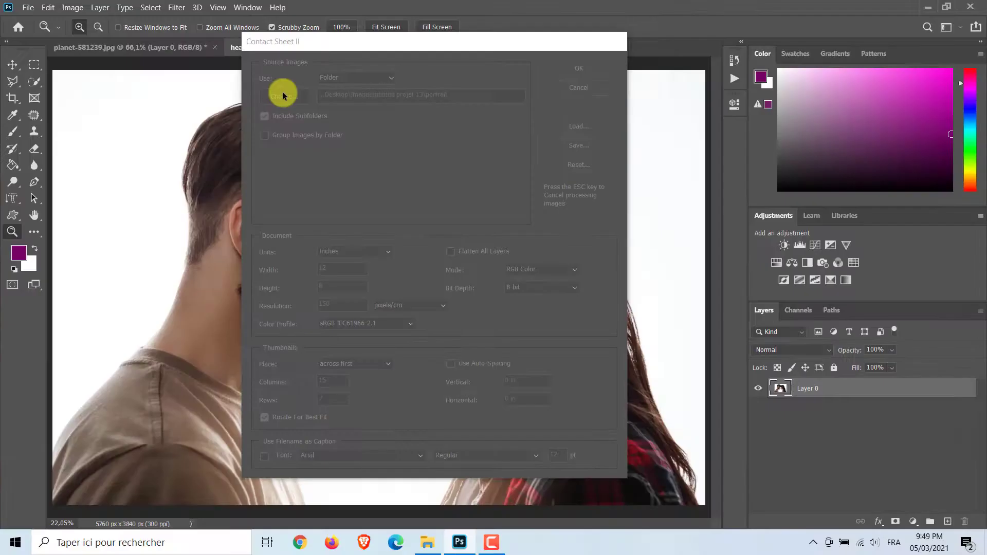
{"action": "left_click", "coordinate": [121, 142]}
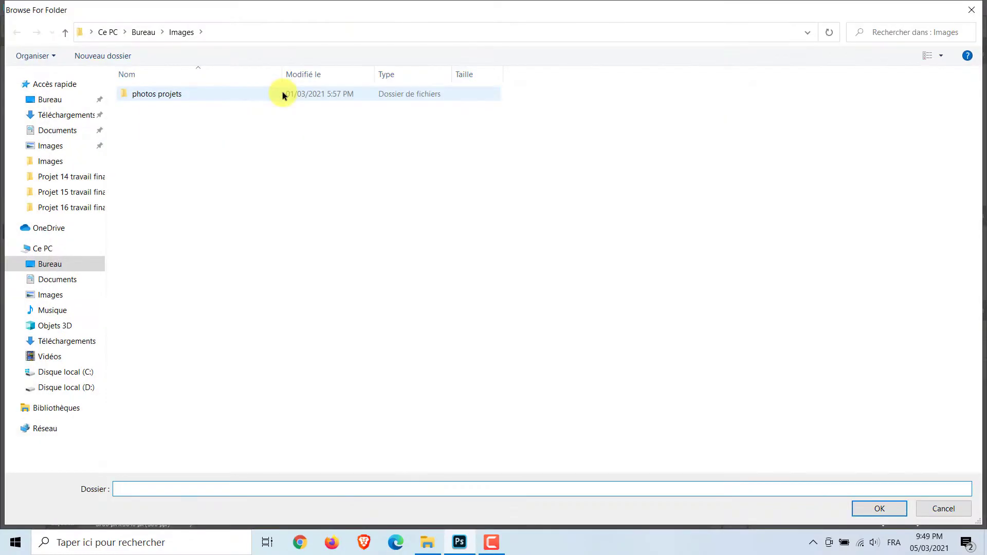
{"action": "double_click", "coordinate": [162, 93]}
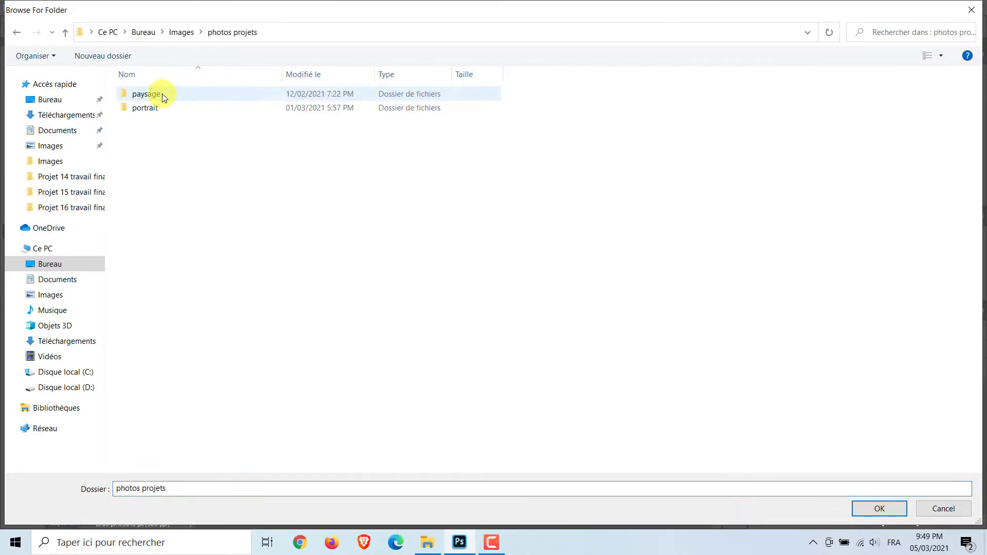
{"action": "left_click", "coordinate": [146, 109]}
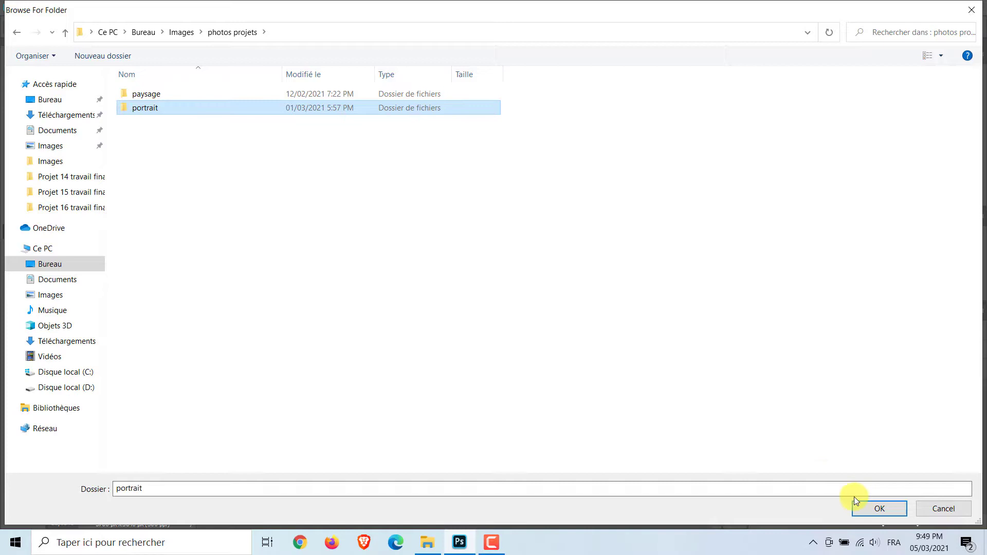
{"action": "left_click", "coordinate": [861, 513]}
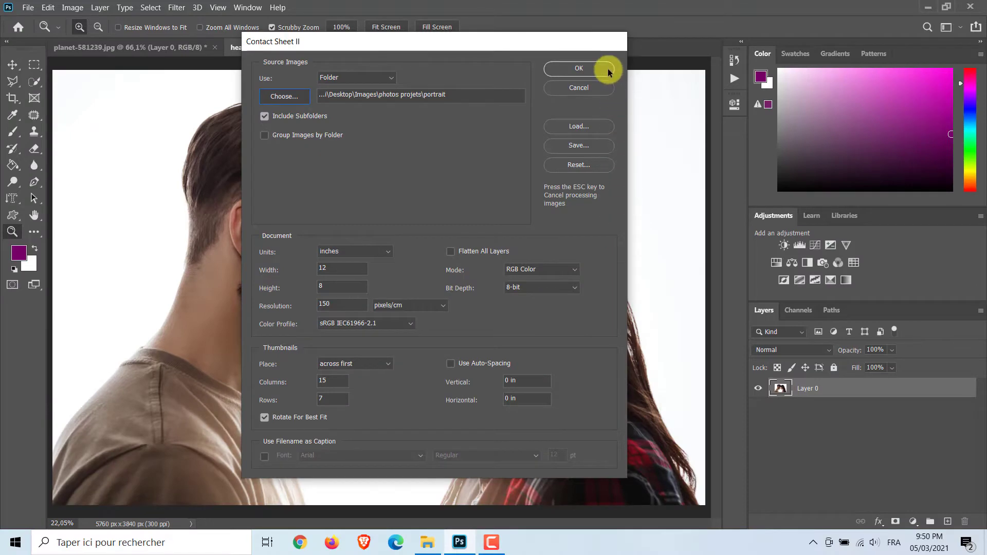
- Accept Contact Sheet II with 15 columns × 7 rows and 0 spacing to build the sheet
{"action": "left_click", "coordinate": [714, 128]}
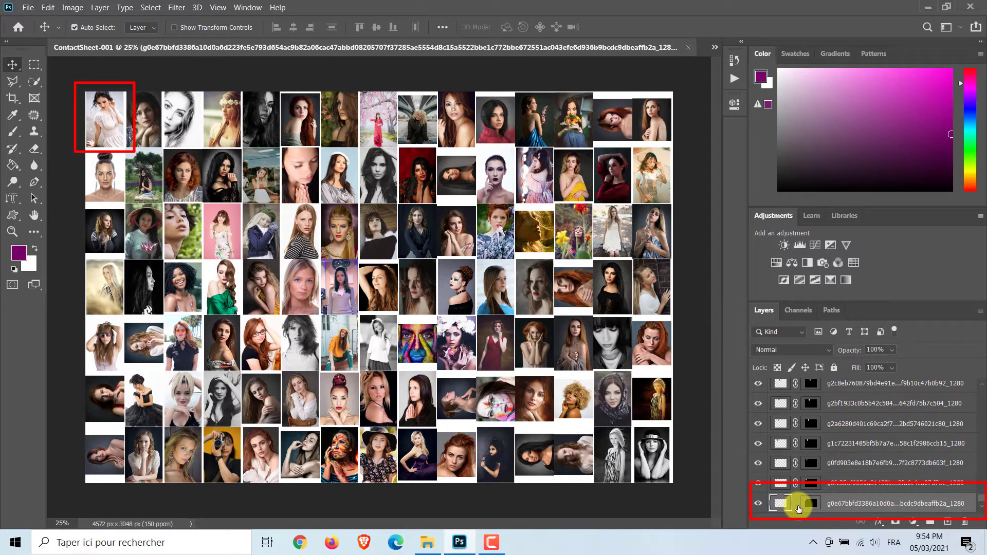
- Scale up the first two portraits slightly with Free Transform to close the white gaps
{"action": "key", "text": "ctrl"}
{"action": "key", "text": "ctrl+t"}
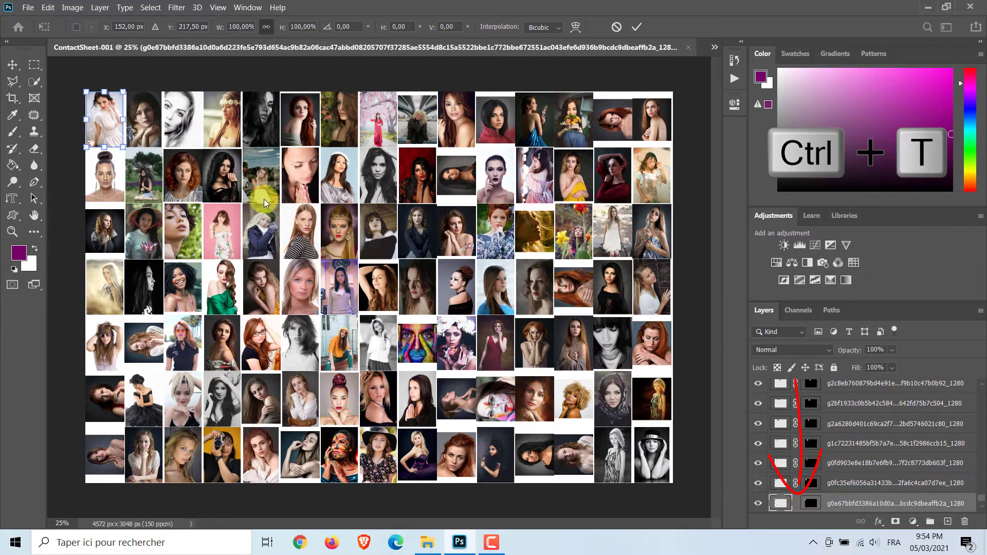
{"action": "left_click_drag", "start_coordinate": [123, 92], "coordinate": [114, 124]}
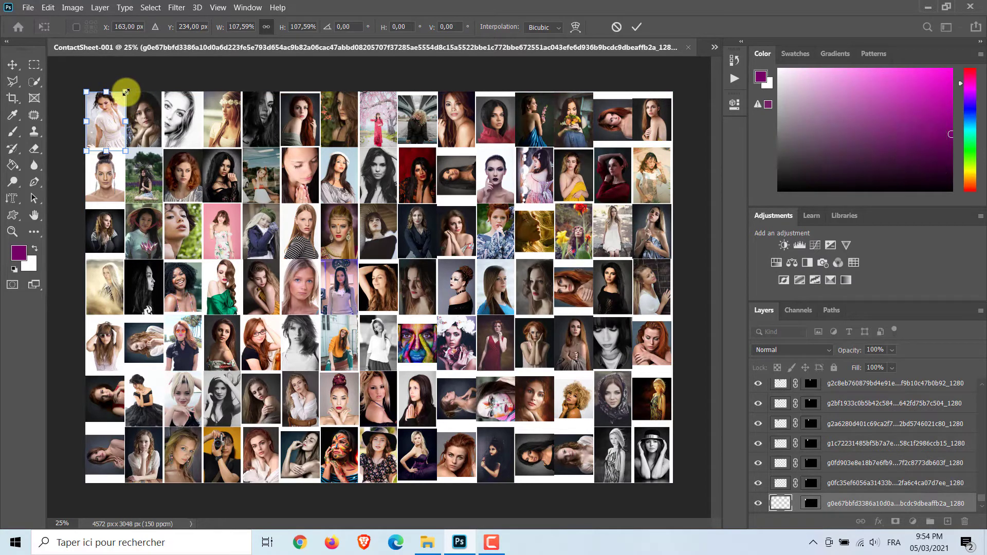
{"action": "left_click", "coordinate": [636, 30]}
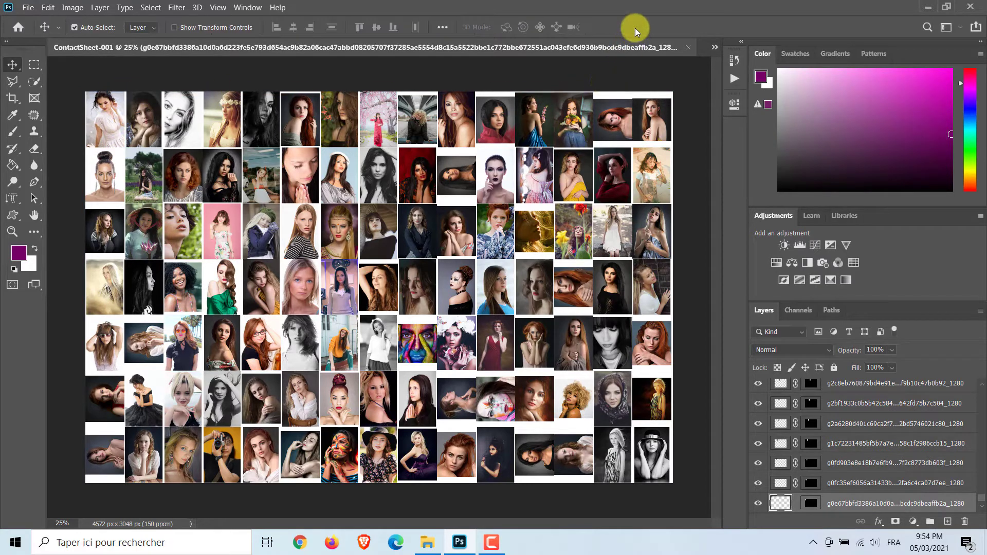
{"action": "left_click", "coordinate": [149, 135]}
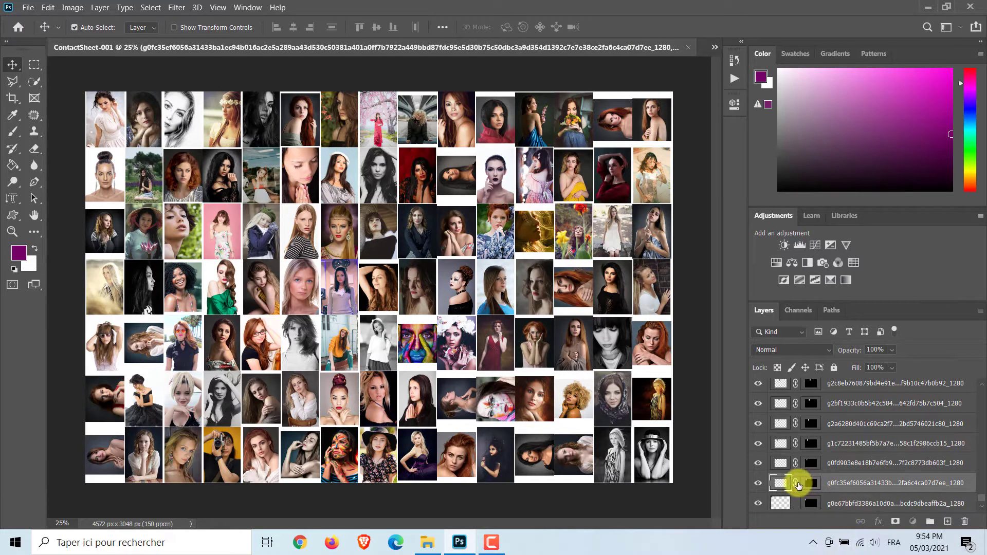
{"action": "key", "text": "ctrl+t"}
{"action": "left_click_drag", "start_coordinate": [126, 93], "coordinate": [125, 89]}
{"action": "left_click_drag", "start_coordinate": [160, 148], "coordinate": [161, 149]}
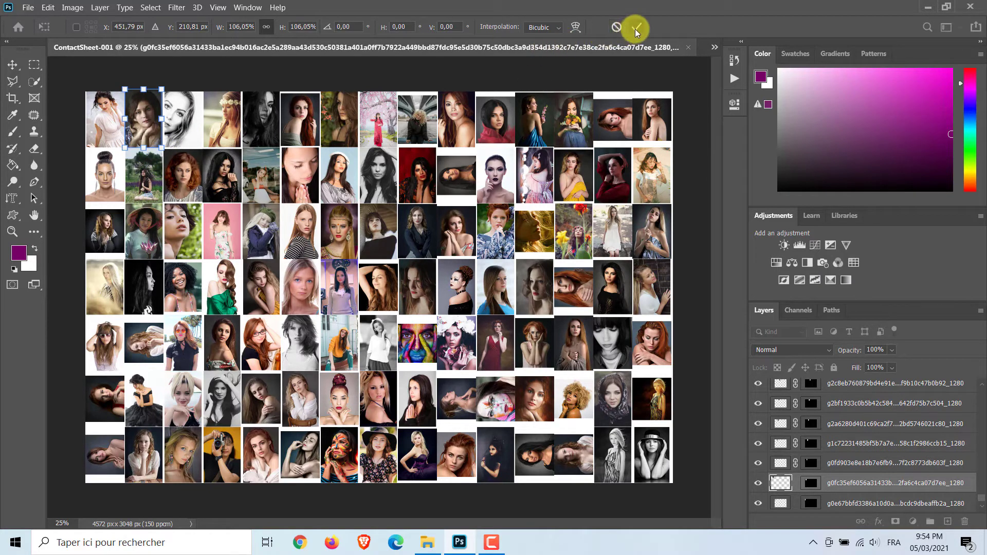
{"action": "left_click", "coordinate": [636, 28]}
- Enlarge the third through sixth portraits the same way with Free Transform
{"action": "left_click", "coordinate": [795, 462]}
{"action": "key", "text": "ctrl+t"}
{"action": "left_click_drag", "start_coordinate": [163, 123], "coordinate": [159, 124]}
{"action": "left_click", "coordinate": [635, 28]}
{"action": "left_click", "coordinate": [795, 443]}
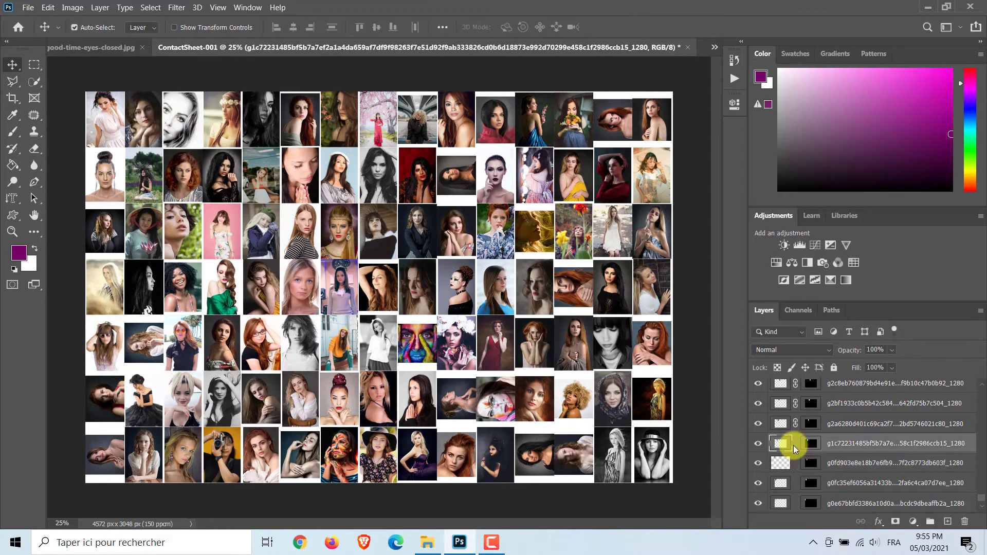
{"action": "left_click", "coordinate": [277, 136]}
{"action": "key", "text": "ctrl+t"}
{"action": "left_click", "coordinate": [636, 28]}
{"action": "left_click", "coordinate": [318, 122]}
{"action": "key", "text": "ctrl+t"}
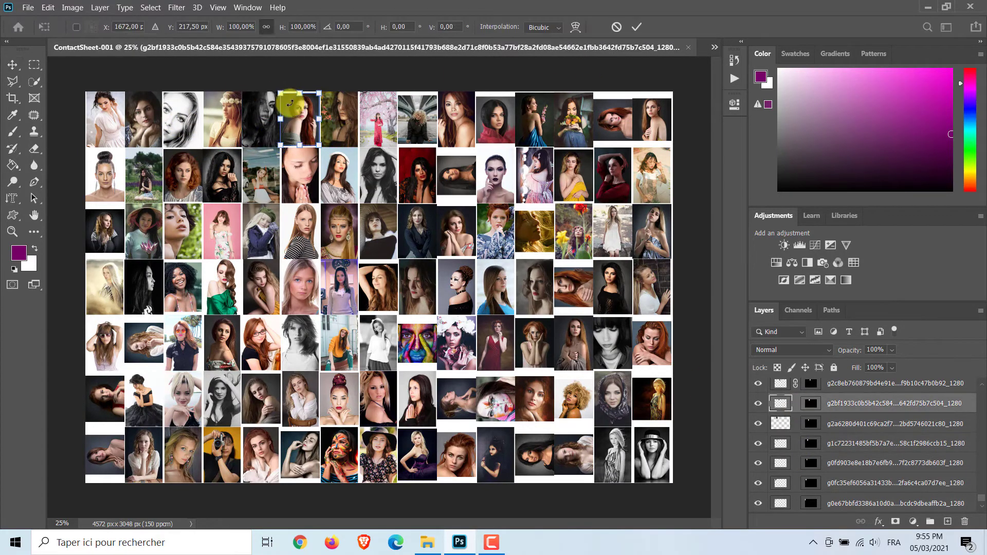
{"action": "left_click", "coordinate": [635, 28]}
{"action": "left_click", "coordinate": [780, 385]}
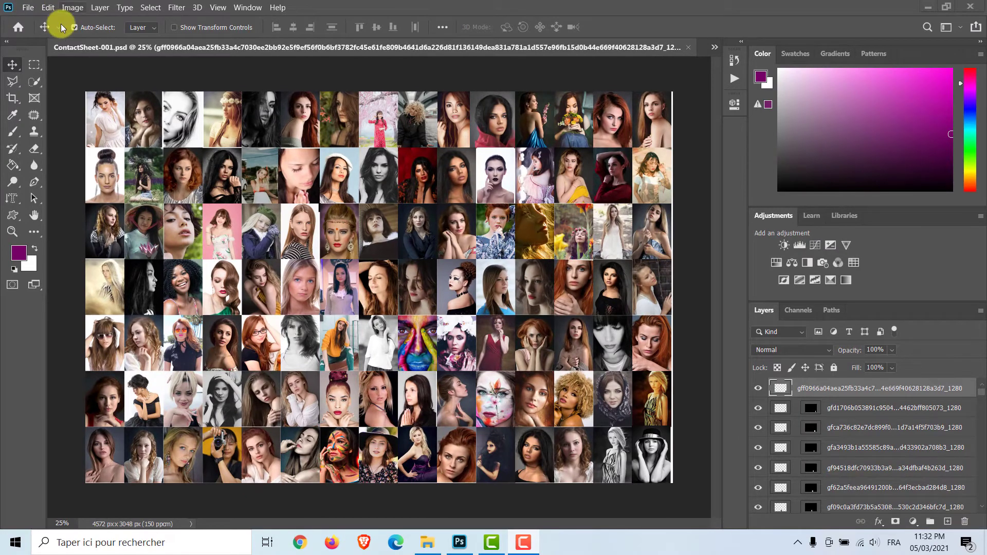
- Crop the sheet's right and bottom edges to the photos, giving 4553 × 3025 px
{"action": "left_click", "coordinate": [16, 99]}
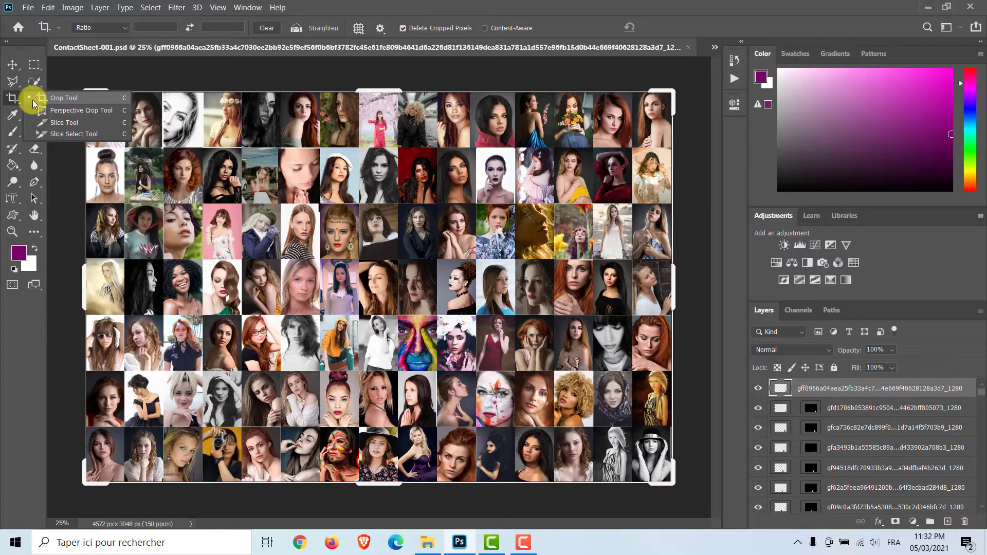
{"action": "left_click", "coordinate": [91, 279]}
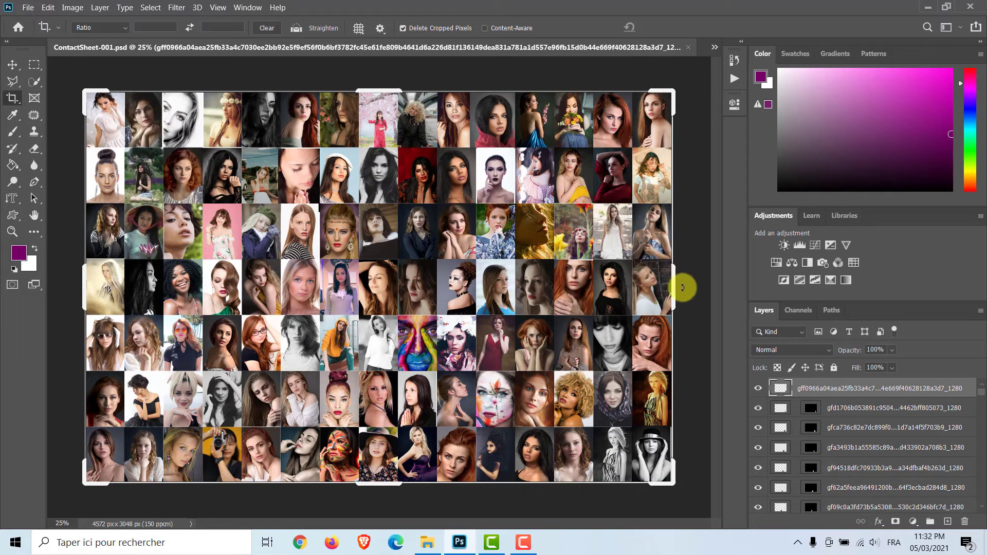
{"action": "left_click_drag", "start_coordinate": [676, 285], "coordinate": [671, 278]}
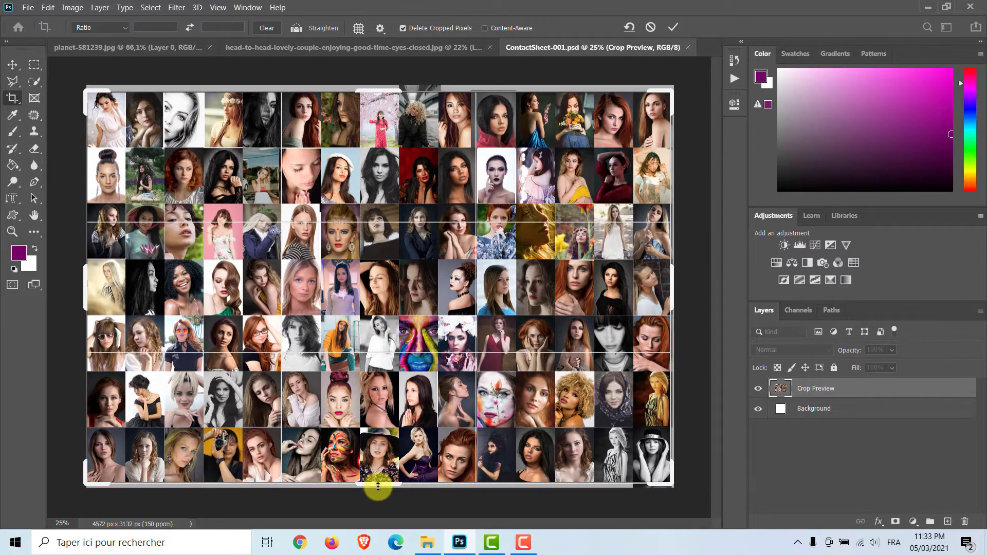
{"action": "left_click_drag", "start_coordinate": [378, 485], "coordinate": [378, 485]}
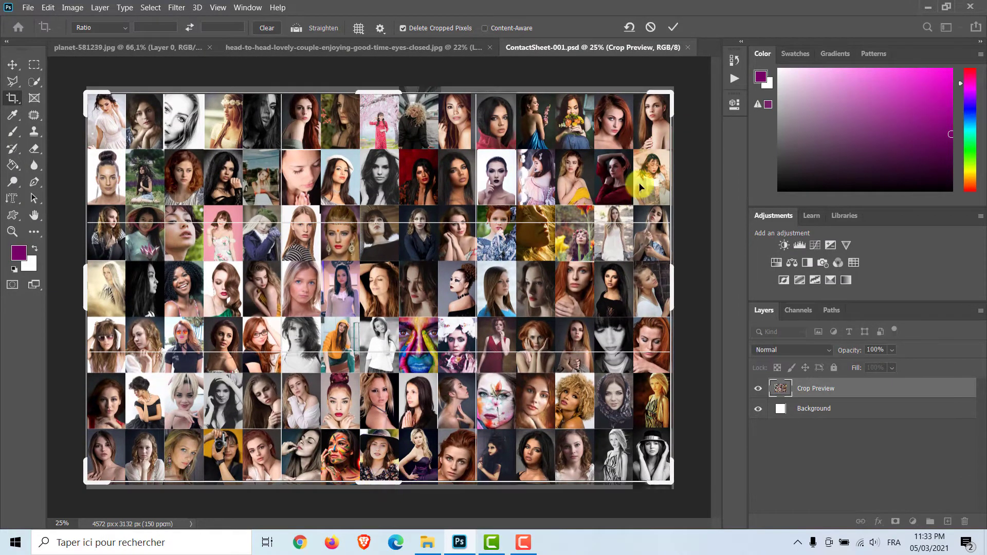
{"action": "left_click", "coordinate": [670, 27]}
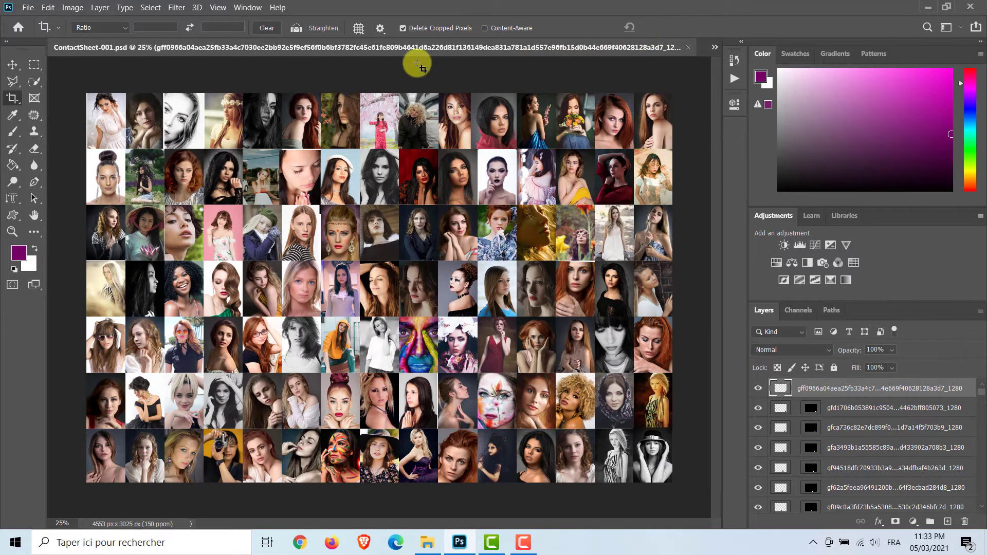
- Define the cropped contact sheet as a pattern named 'pattern 2'
{"action": "left_click", "coordinate": [49, 9]}
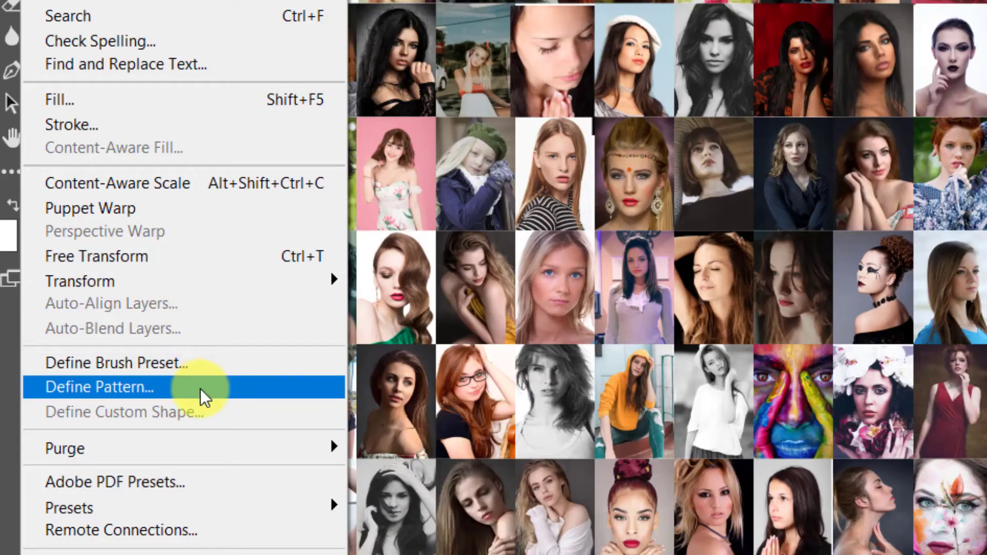
{"action": "left_click", "coordinate": [128, 338]}
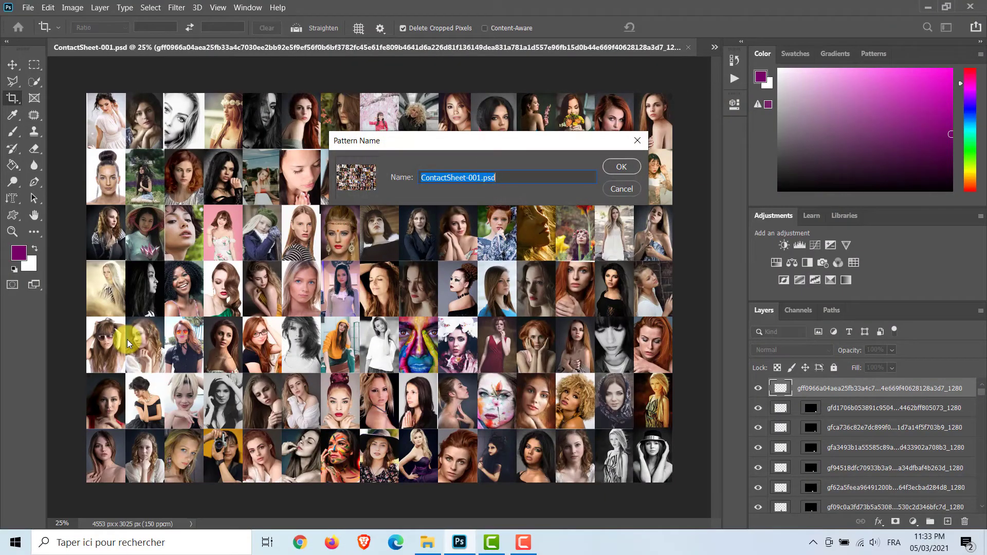
{"action": "type", "text": "pattern 2"}
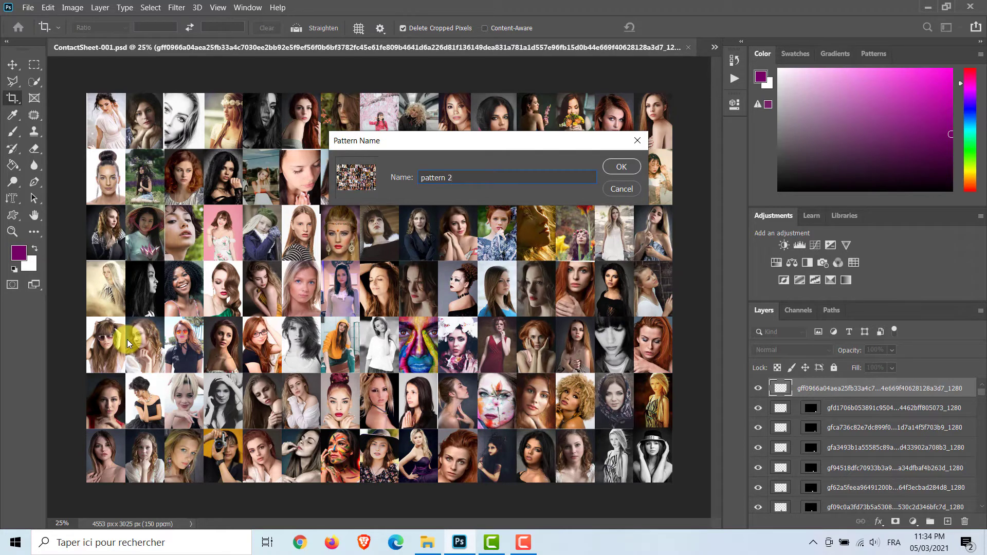
{"action": "left_click", "coordinate": [616, 166]}
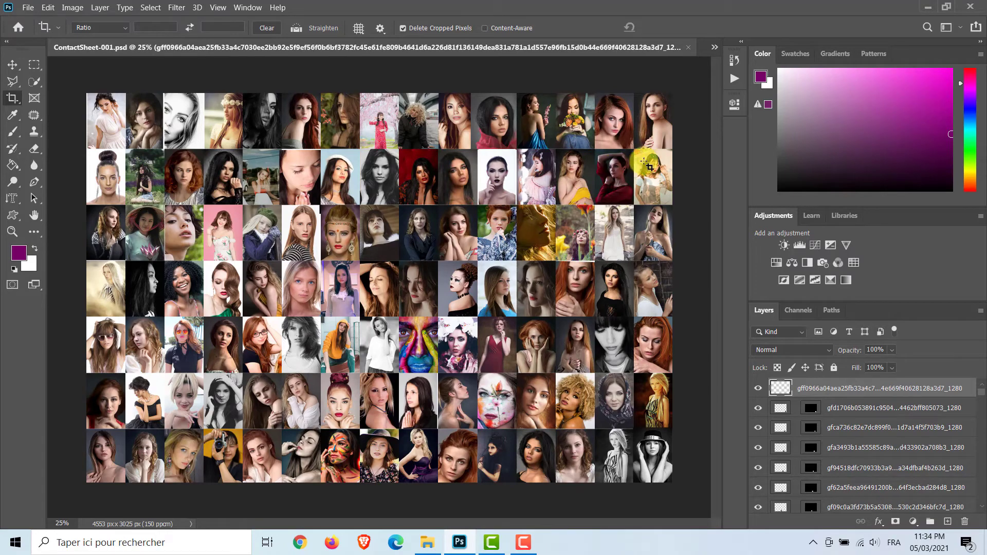
- Switch to the couple photo and paint a Quick Selection over both figures
{"action": "left_click", "coordinate": [713, 48]}
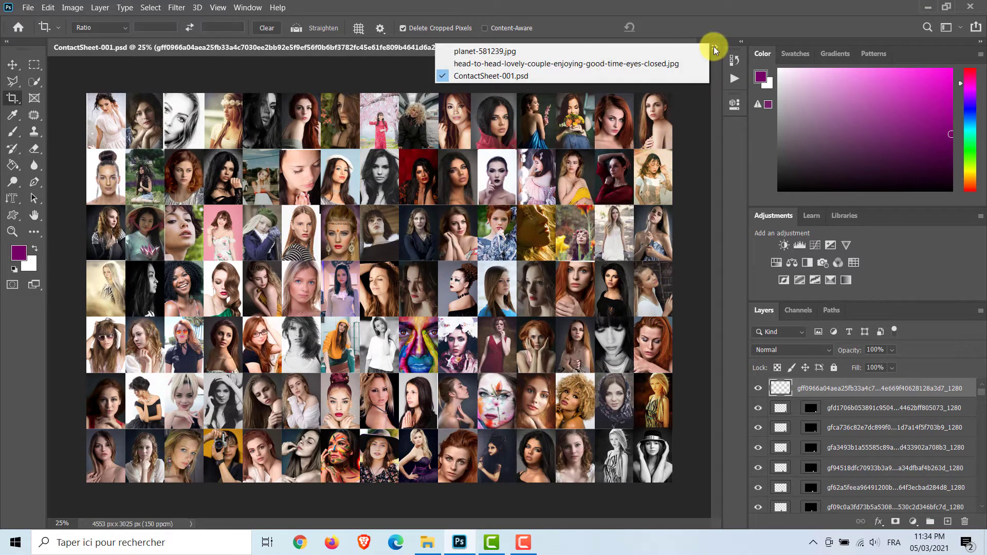
{"action": "left_click", "coordinate": [686, 64]}
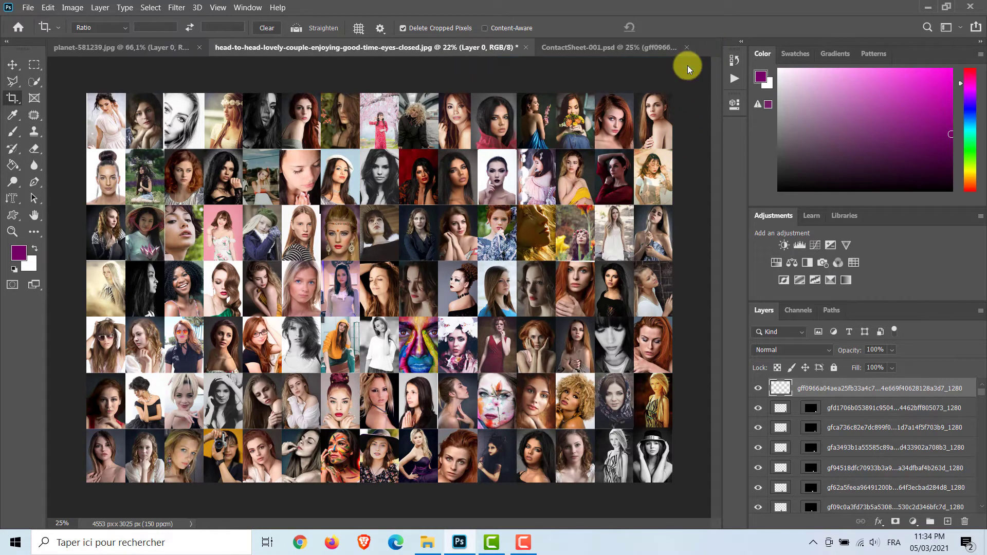
{"action": "left_click", "coordinate": [13, 66]}
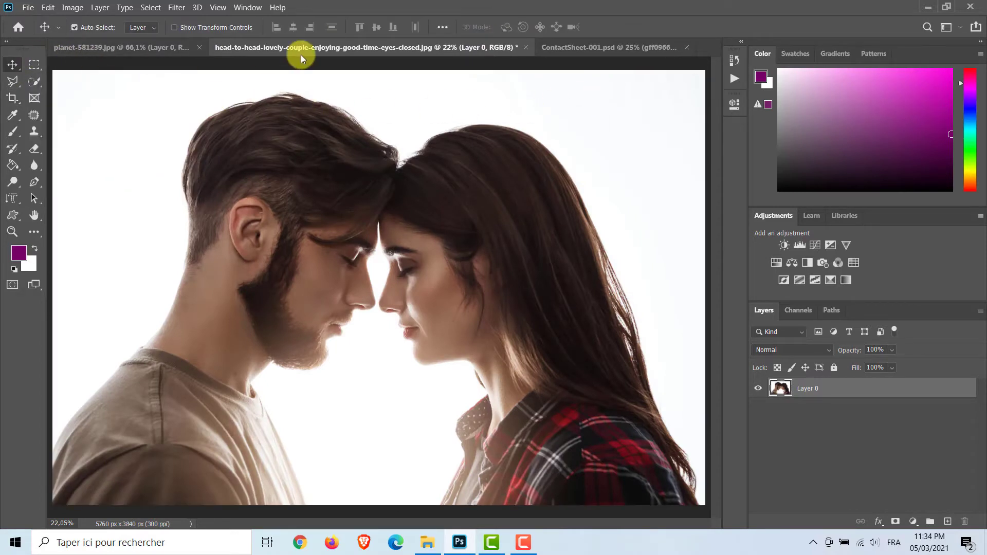
{"action": "left_click", "coordinate": [34, 81]}
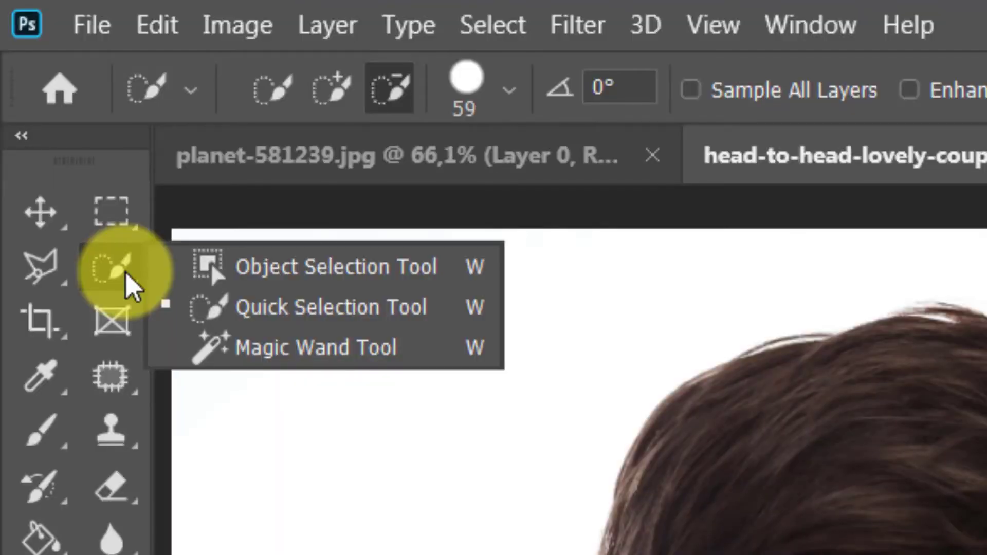
{"action": "left_click", "coordinate": [206, 306]}
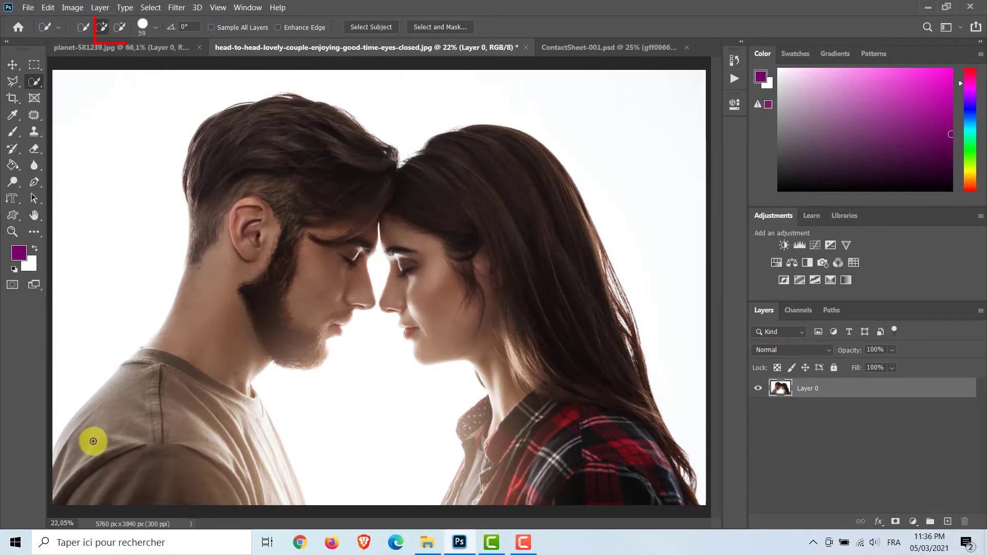
{"action": "mouse_move", "coordinate": [67, 502]}
{"action": "left_mouse_down"}
{"action": "mouse_move", "coordinate": [66, 462]}
{"action": "mouse_move", "coordinate": [183, 337]}
{"action": "mouse_move", "coordinate": [220, 270]}
{"action": "mouse_move", "coordinate": [235, 146]}
{"action": "mouse_move", "coordinate": [226, 397]}
{"action": "mouse_move", "coordinate": [469, 193]}
{"action": "mouse_move", "coordinate": [498, 414]}
{"action": "mouse_move", "coordinate": [531, 268]}
{"action": "mouse_move", "coordinate": [401, 254]}
{"action": "mouse_move", "coordinate": [625, 319]}
{"action": "mouse_move", "coordinate": [680, 474]}
{"action": "mouse_move", "coordinate": [674, 467]}
{"action": "mouse_move", "coordinate": [703, 496]}
{"action": "left_mouse_up"}
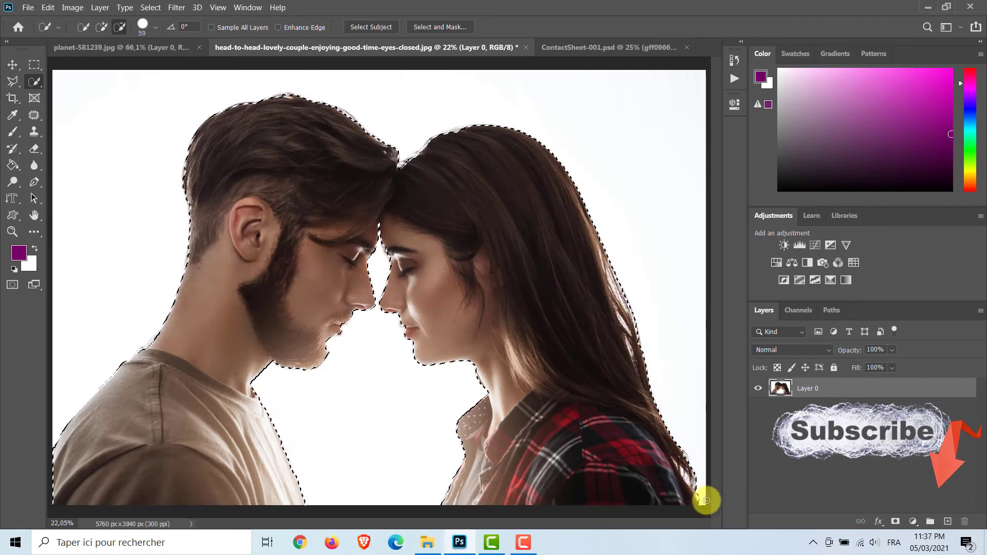
- In Select and Mask, use Overlay view and refine hair edges with a 17 px add/subtract brush
{"action": "left_click", "coordinate": [428, 27]}
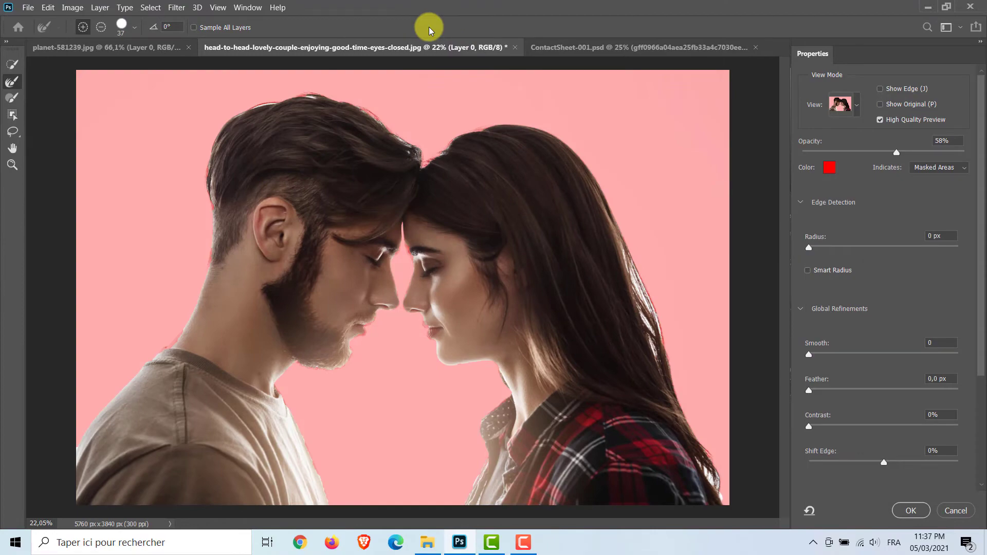
{"action": "left_click", "coordinate": [856, 105]}
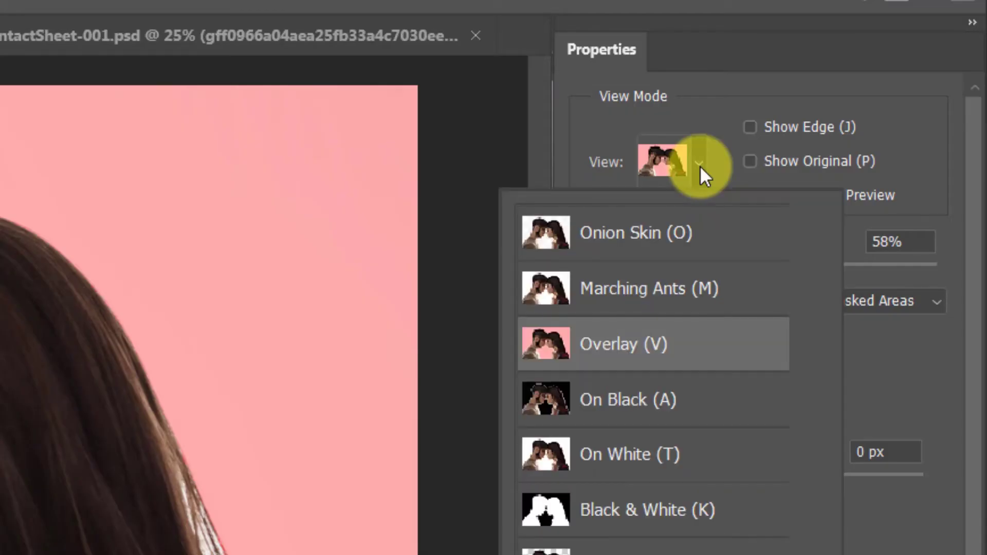
{"action": "left_click", "coordinate": [724, 360]}
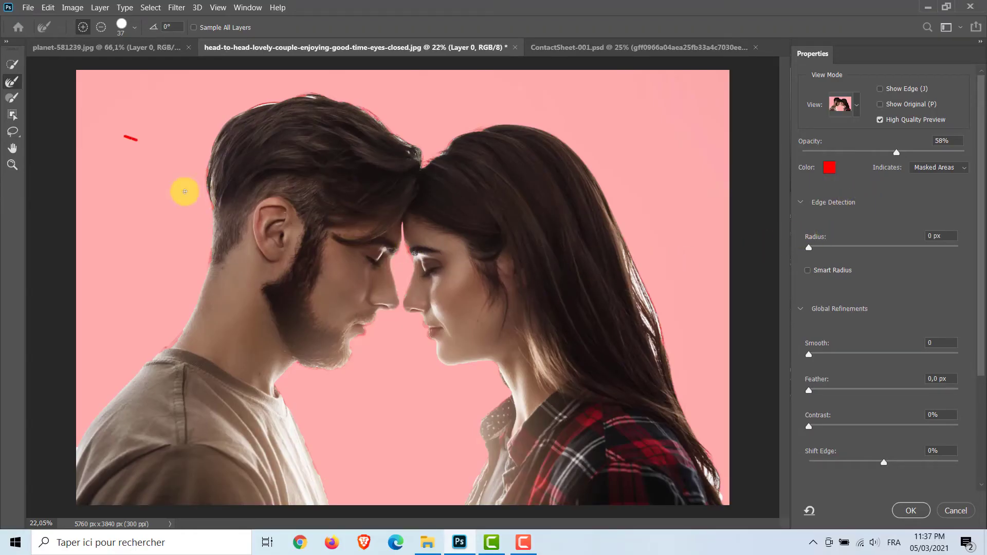
{"action": "mouse_move", "coordinate": [137, 139]}
{"action": "left_mouse_down"}
{"action": "mouse_move", "coordinate": [66, 122]}
{"action": "mouse_move", "coordinate": [13, 85]}
{"action": "left_mouse_up"}
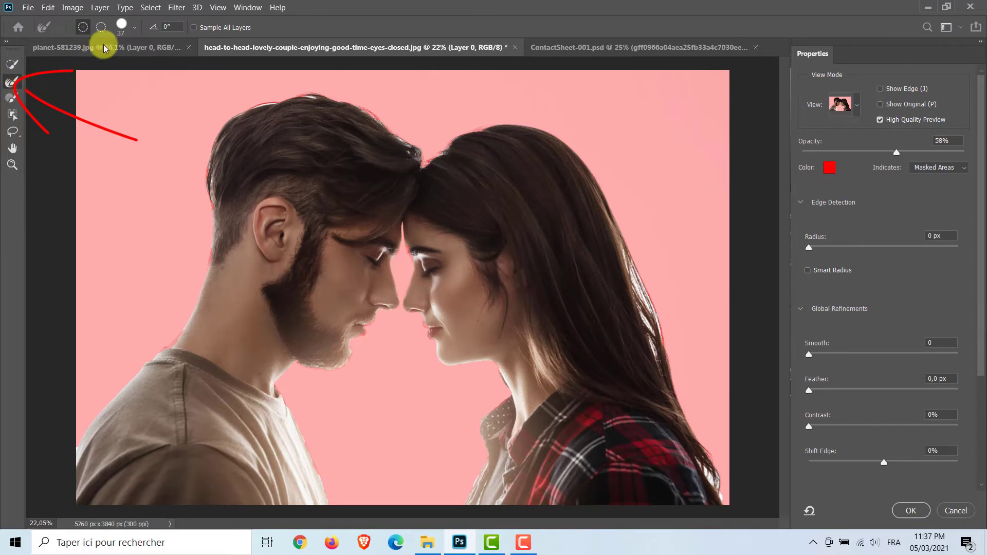
{"action": "left_click", "coordinate": [101, 28]}
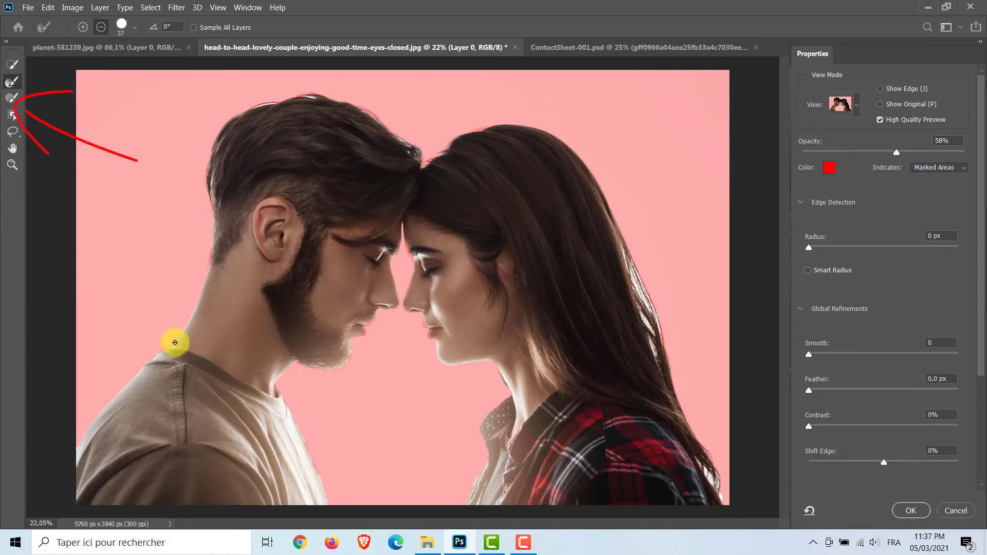
{"action": "left_click", "coordinate": [82, 27]}
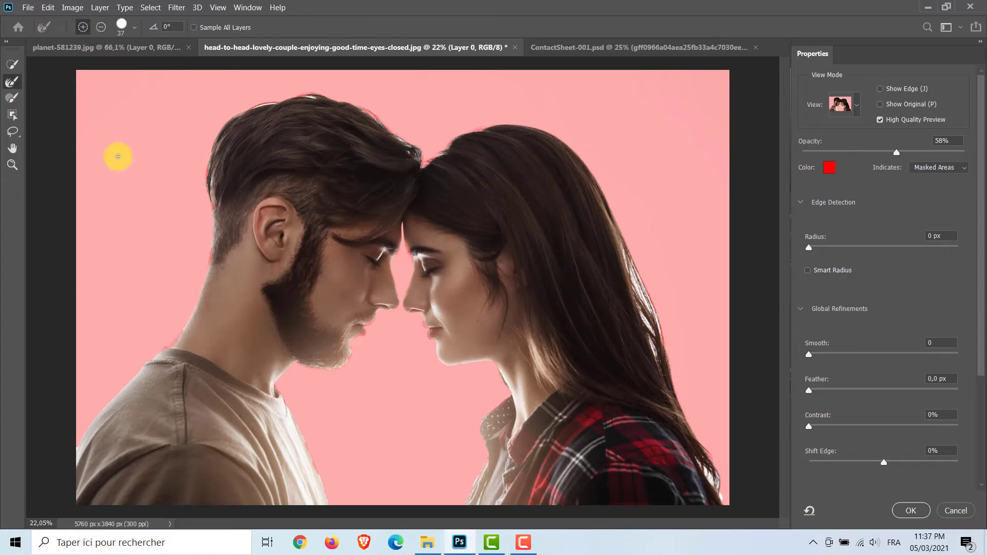
{"action": "key", "text": "alt"}
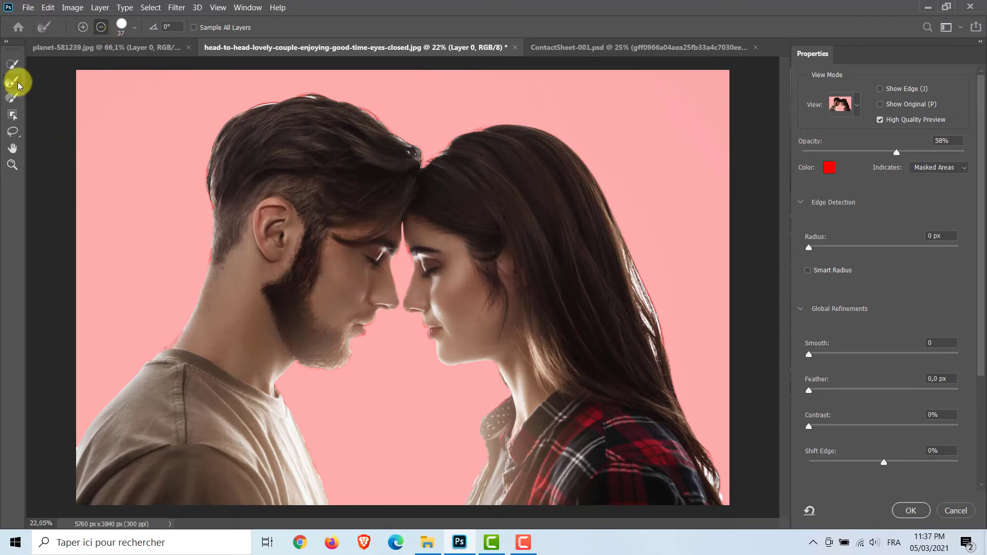
{"action": "left_click", "coordinate": [82, 27]}
{"action": "key", "text": "b"}
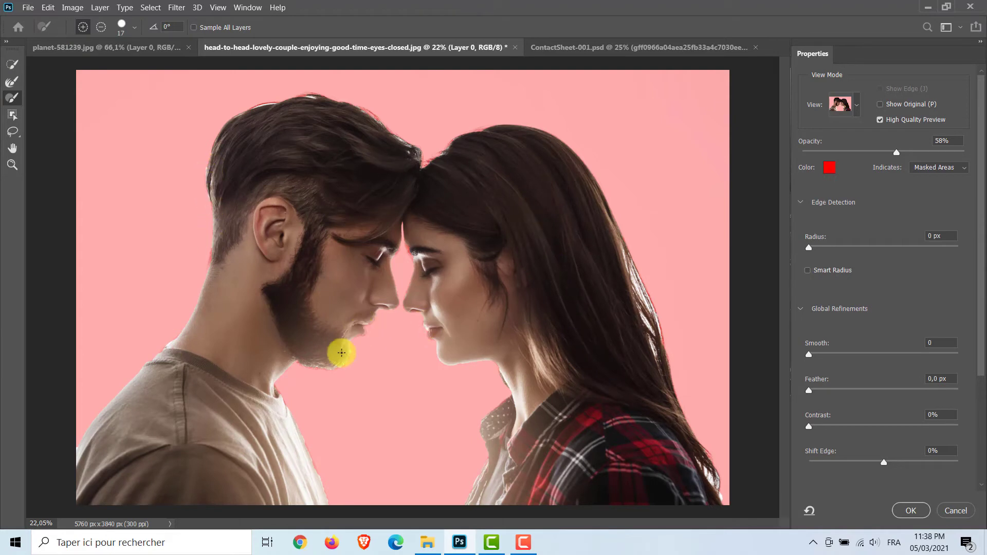
- Set Output To to Selection and apply the refined couple selection
{"action": "scroll", "coordinate": [904, 442], "scroll_direction": "down", "scroll_amount": 5}
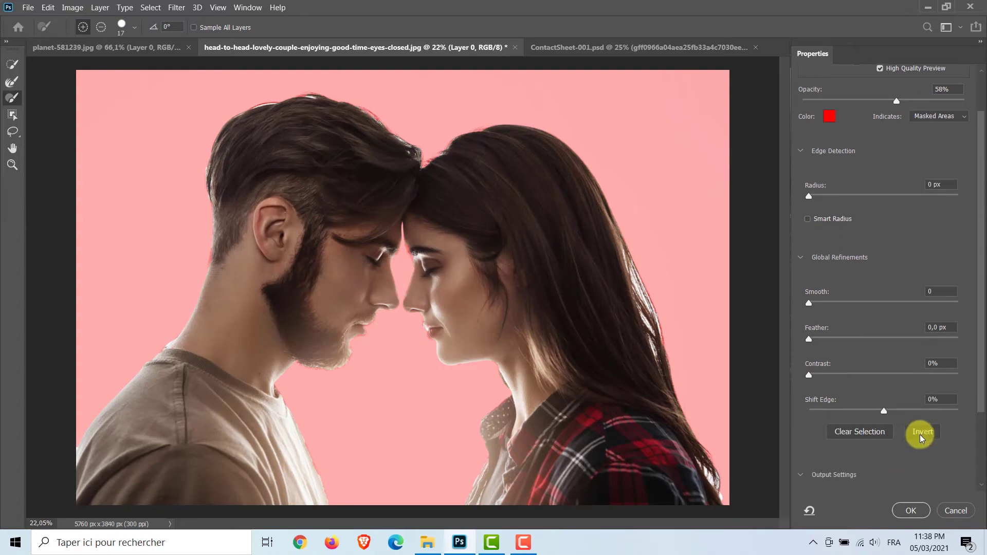
{"action": "left_click", "coordinate": [945, 452]}
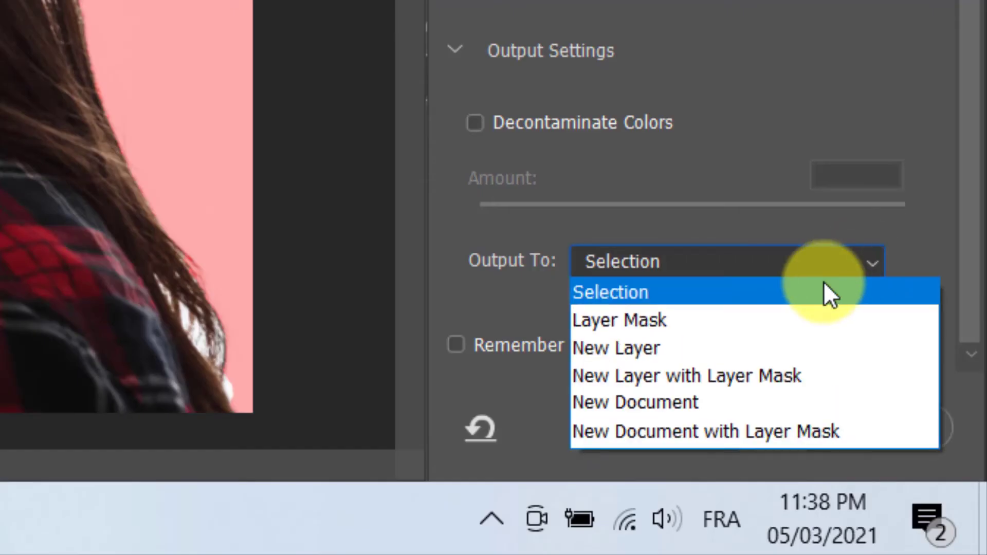
{"action": "left_click", "coordinate": [821, 297]}
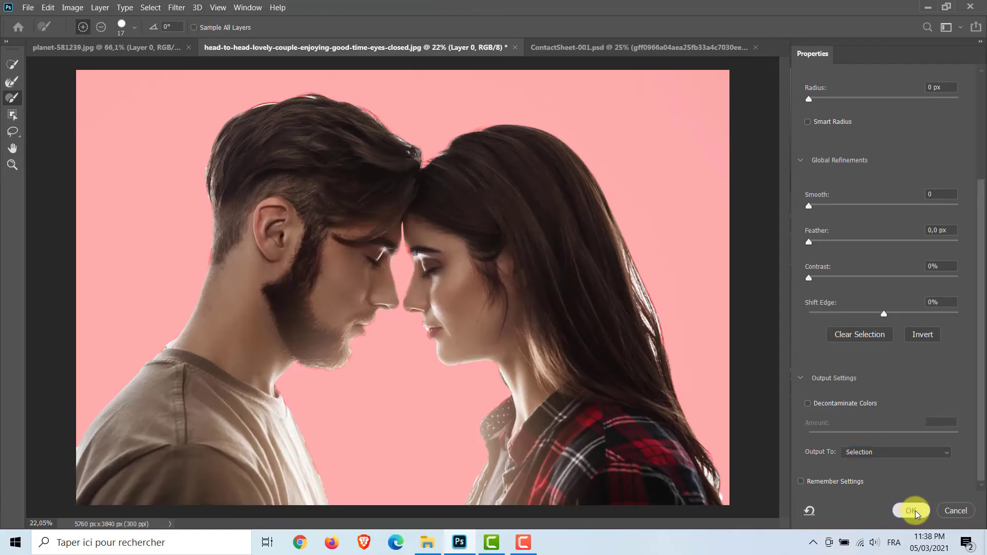
{"action": "left_click", "coordinate": [911, 510]}
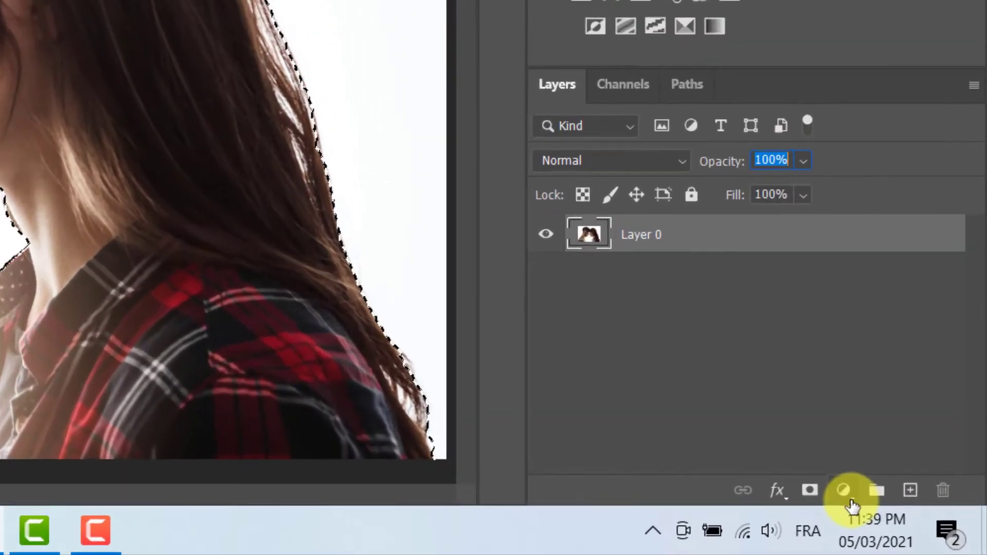
- Create a Pattern Fill layer using the portrait pattern, with Scale set to 70%
{"action": "left_click", "coordinate": [911, 521]}
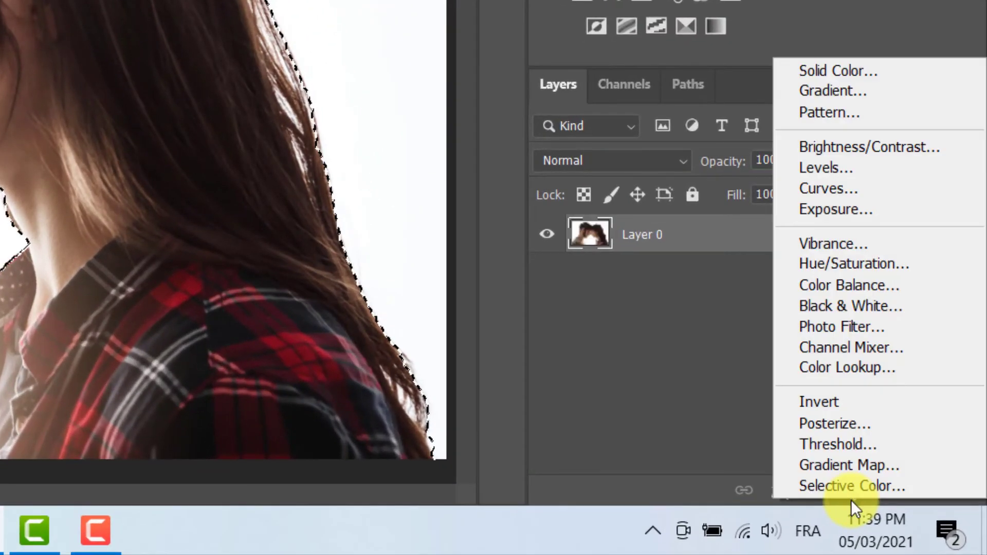
{"action": "left_click", "coordinate": [861, 115]}
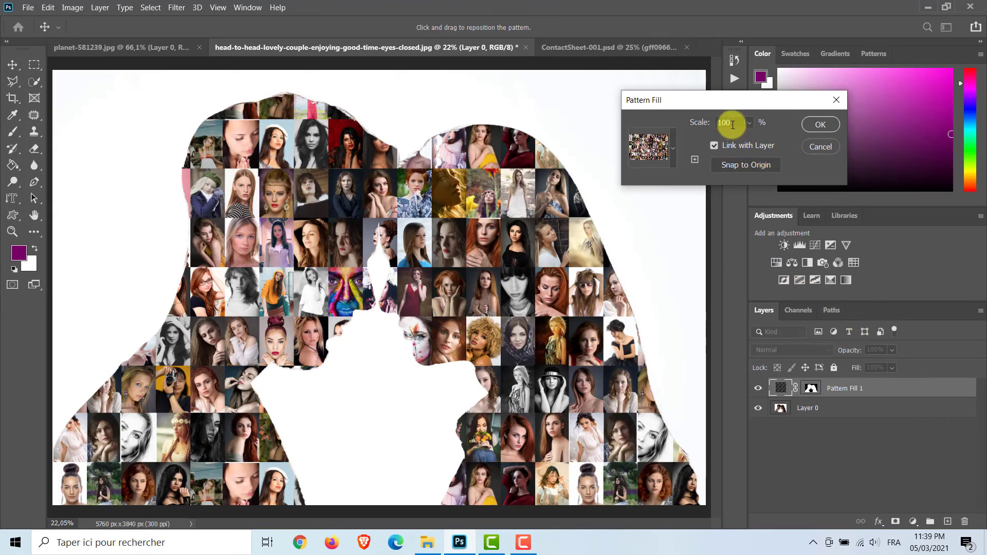
{"action": "left_click_drag", "start_coordinate": [732, 125], "coordinate": [708, 125]}
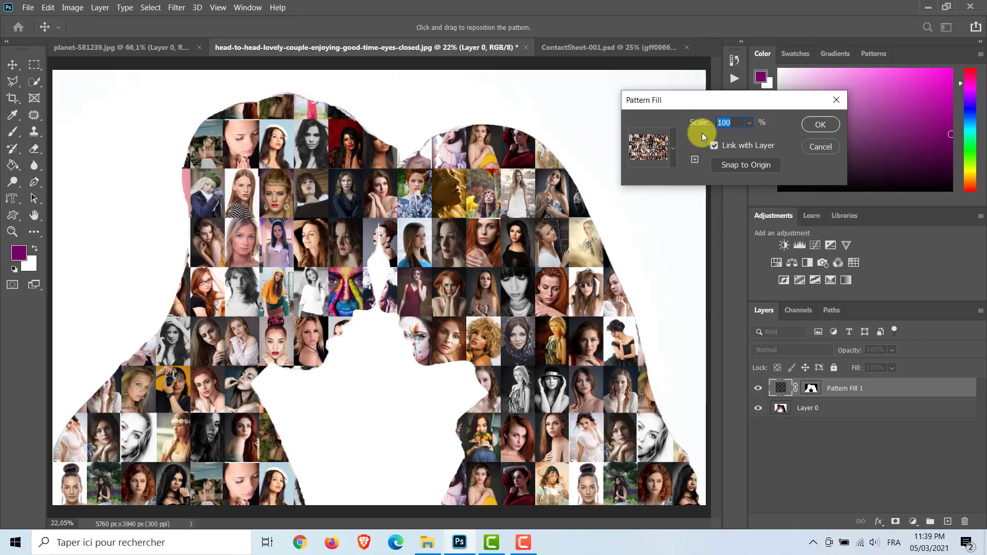
{"action": "type", "text": "70"}
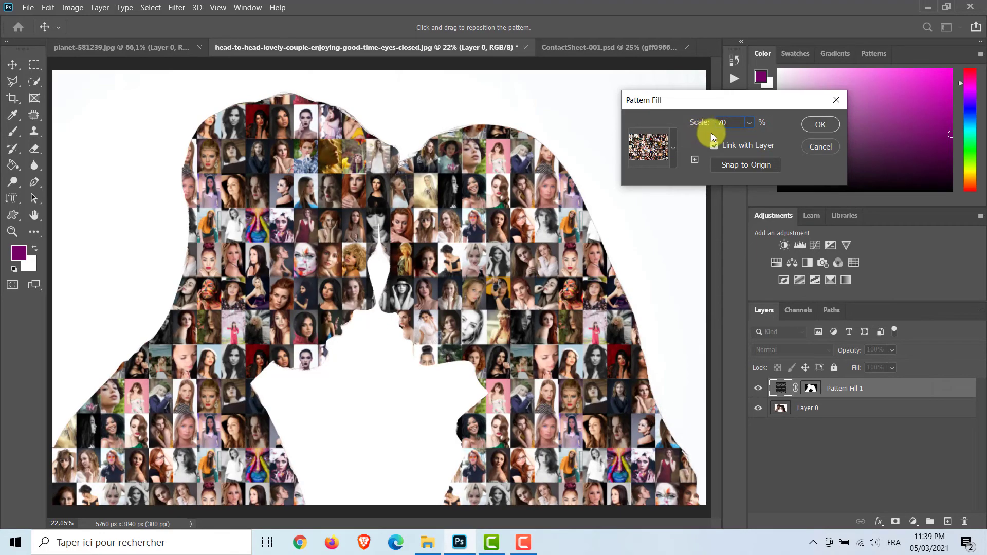
{"action": "left_click", "coordinate": [817, 123]}
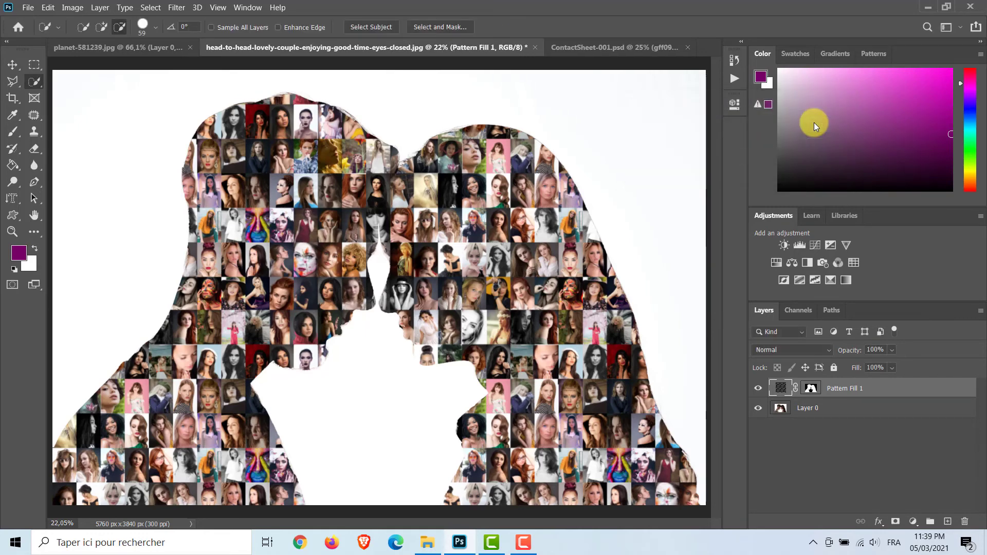